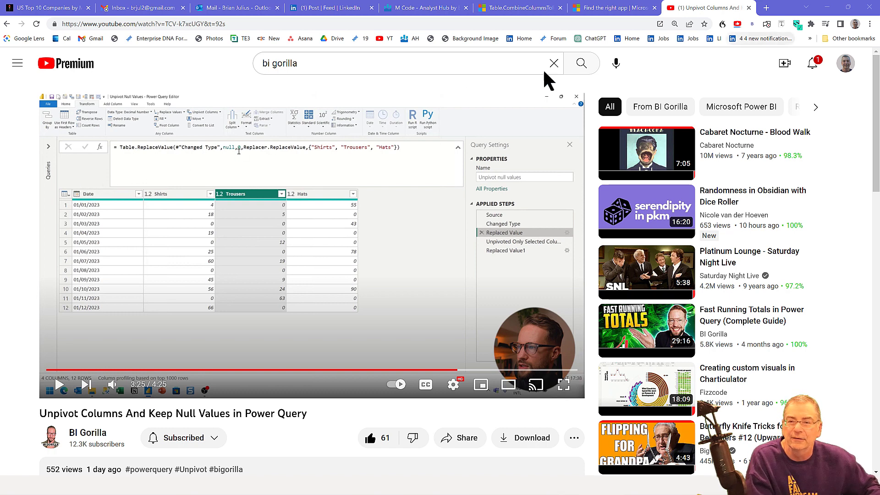
Capture the text of the monthly sales table from the paused YouTube video frame
click(752, 26)
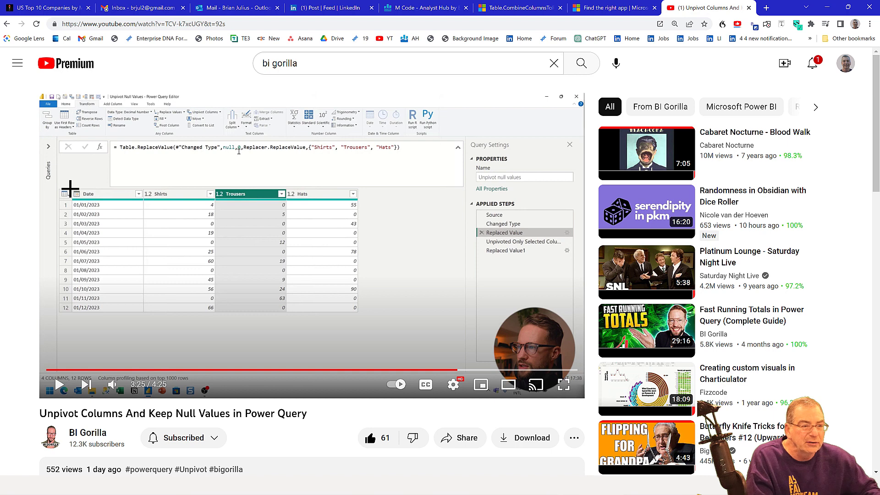
drag(70, 189, 360, 314)
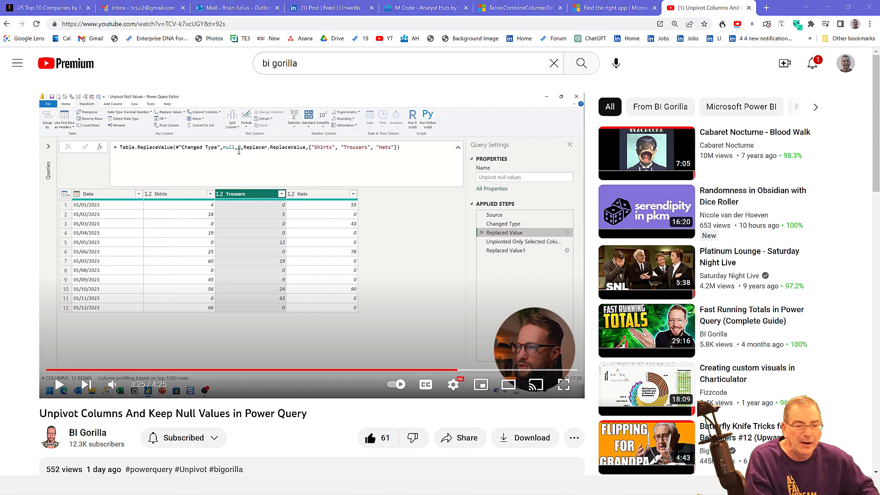
Paste the captured text into a new Enter Data table, keeping 'Date' as row 1 under Column1
mouse_move(324, 490)
click(404, 446)
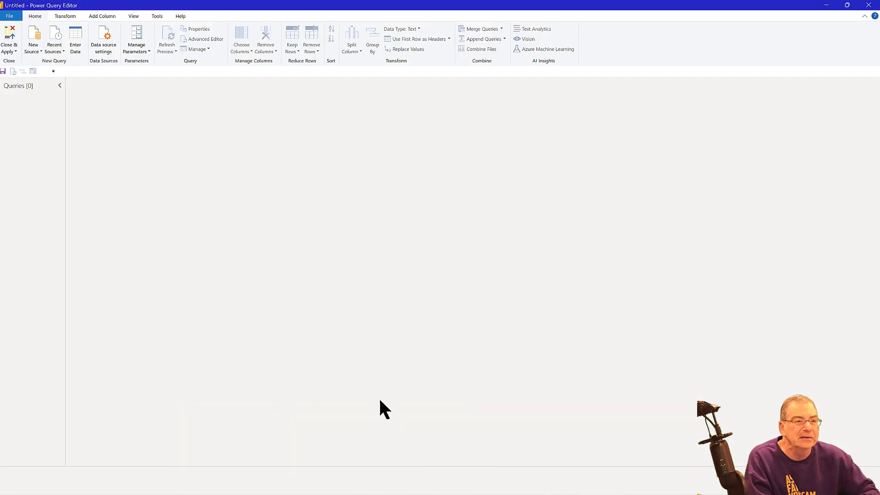
click(74, 35)
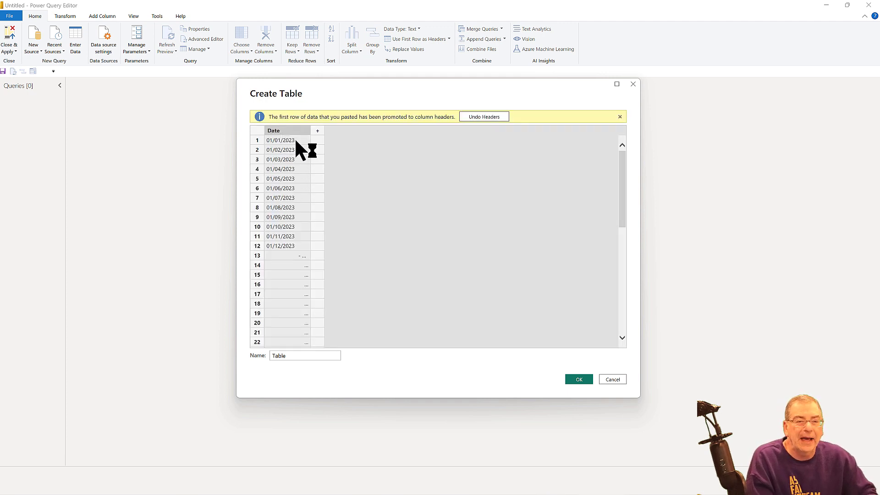
click(483, 115)
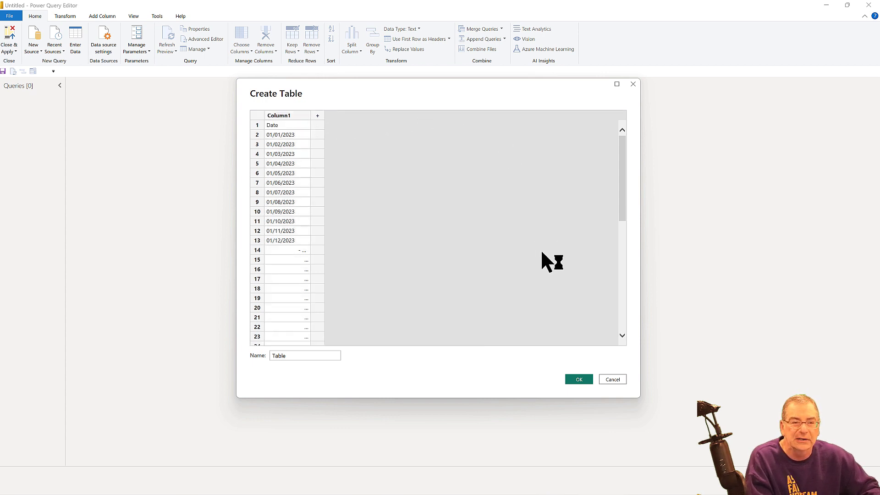
Create the query Table from the pasted column and add an Index column starting at 0
click(587, 380)
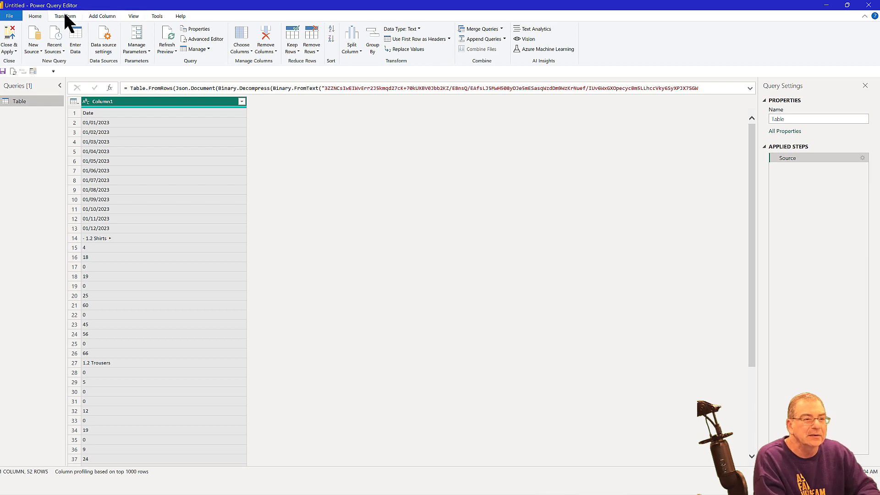
click(111, 17)
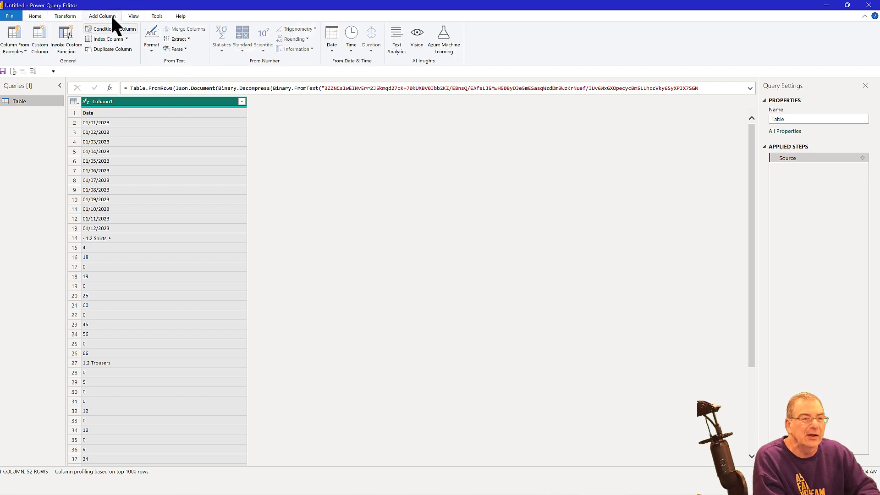
click(127, 40)
key(Down)
key(Down)
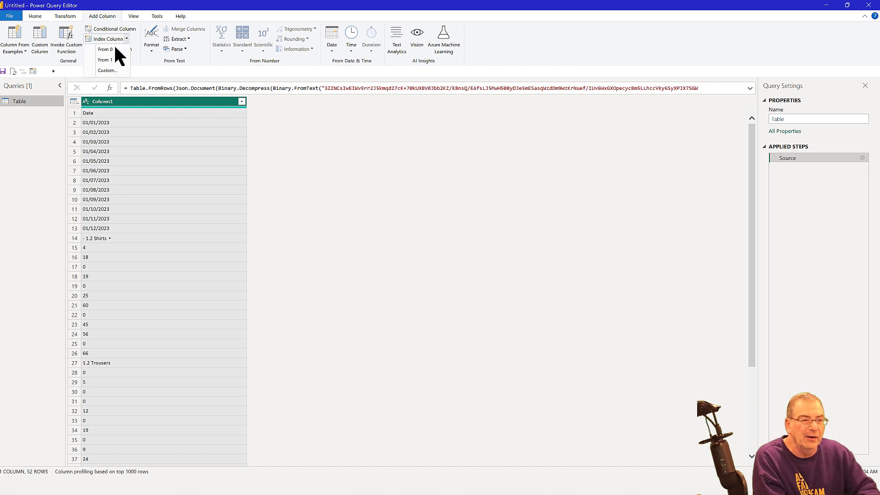
click(113, 48)
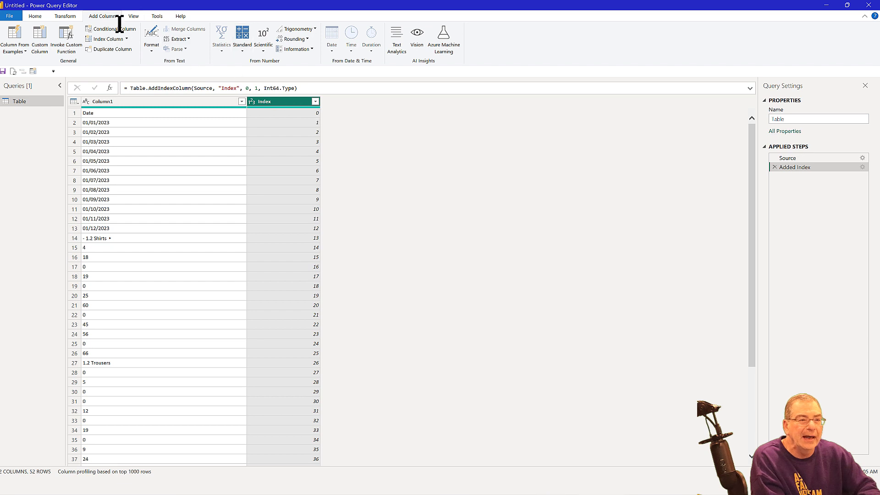
Add an Integer-Division column of Index divided by 13 and check the resulting group numbers
click(243, 46)
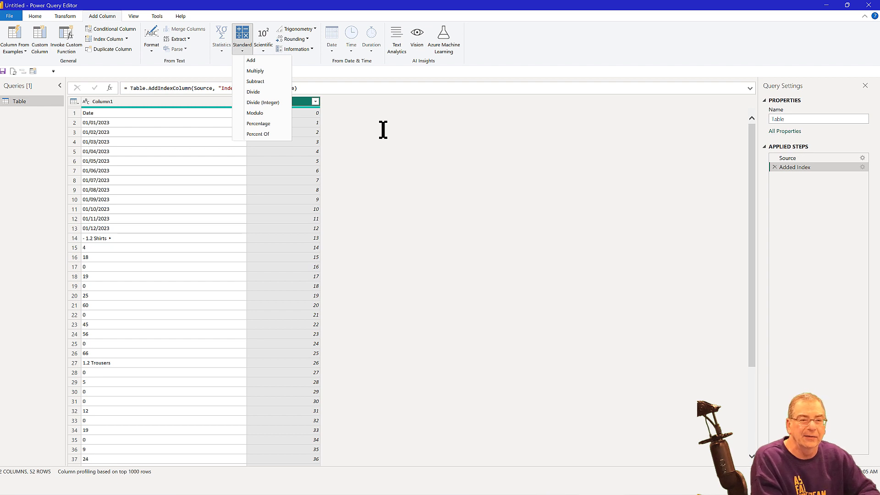
click(256, 103)
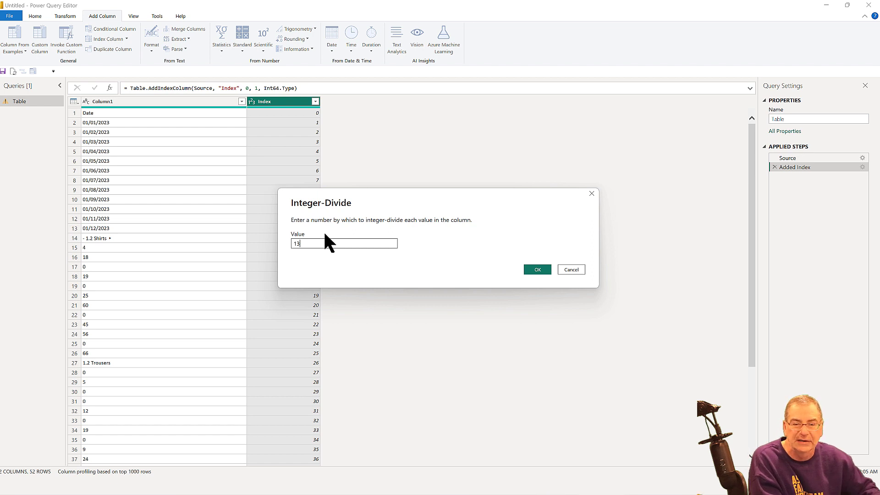
click(535, 269)
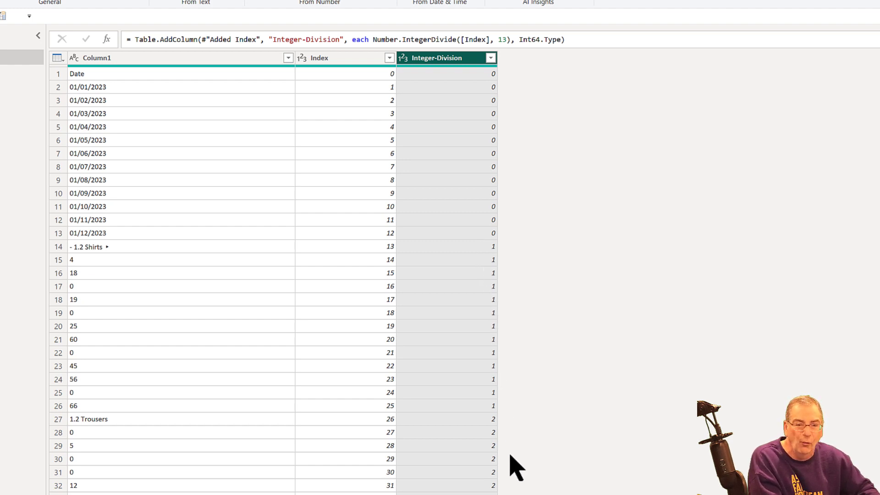
scroll(516, 472, down, 4)
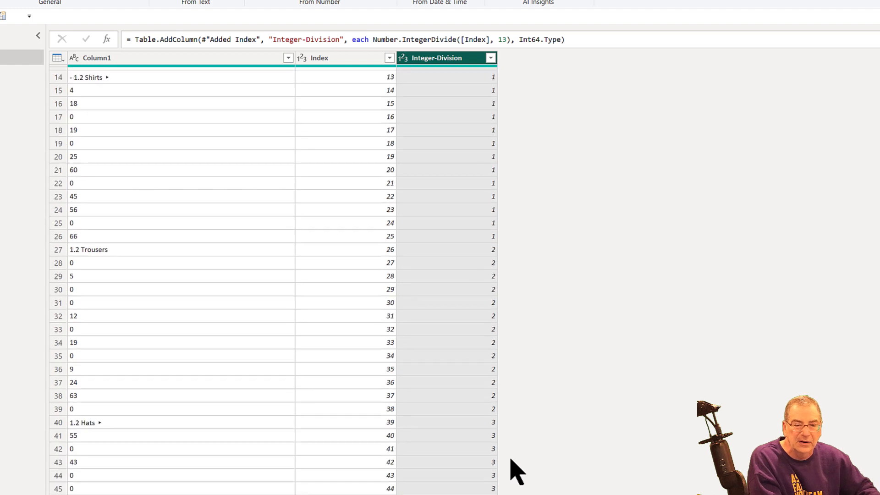
scroll(516, 472, down, 1)
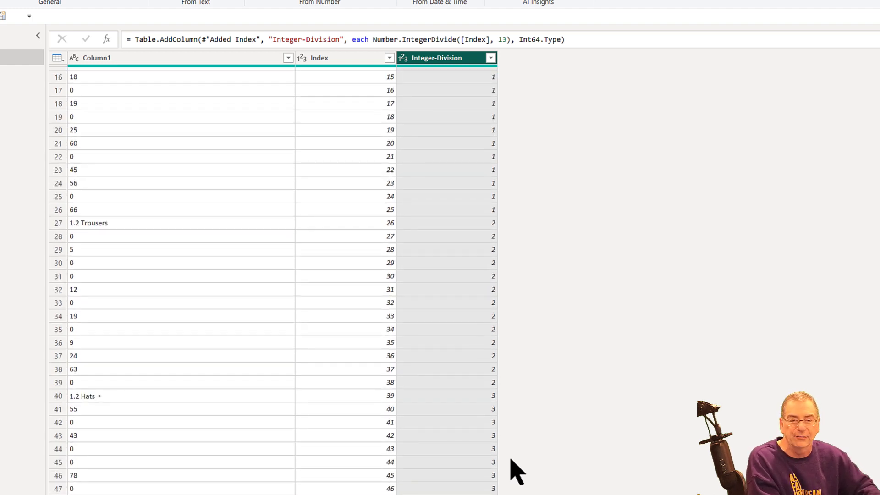
scroll(517, 472, up, 5)
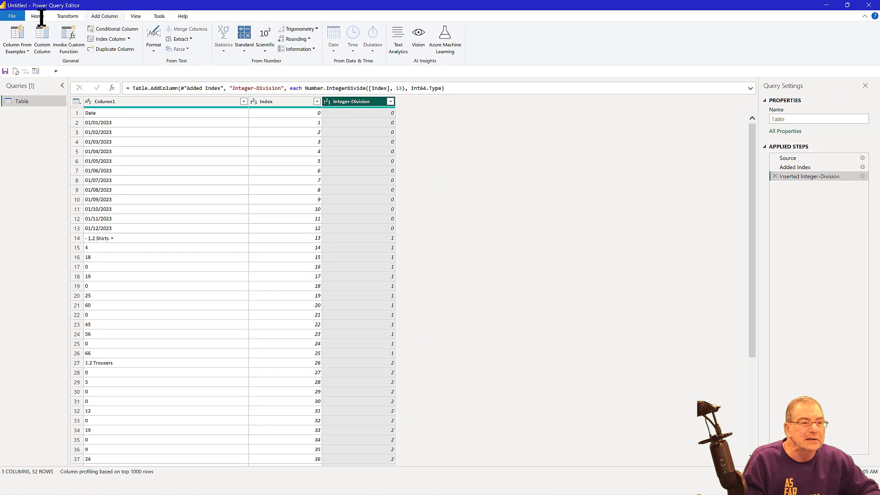
Pivot Integer-Division into columns 0–3 using Column1 as values with Don't Aggregate
click(30, 17)
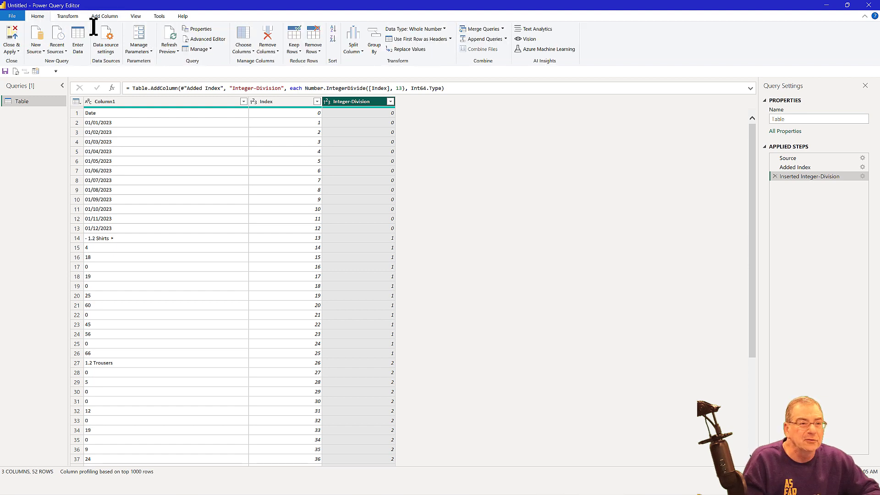
click(76, 17)
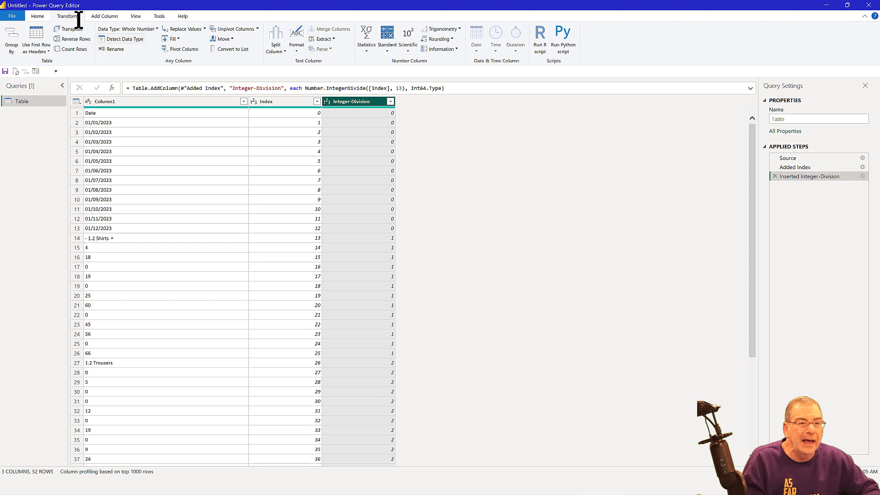
click(178, 46)
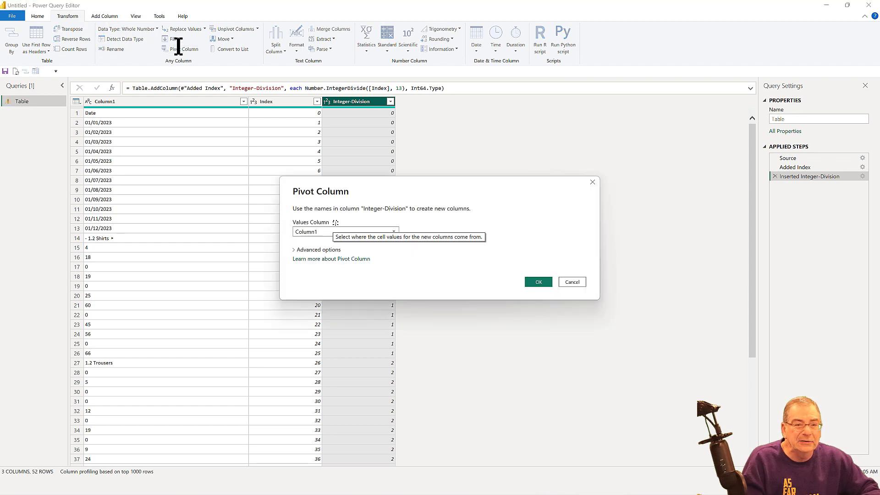
click(321, 232)
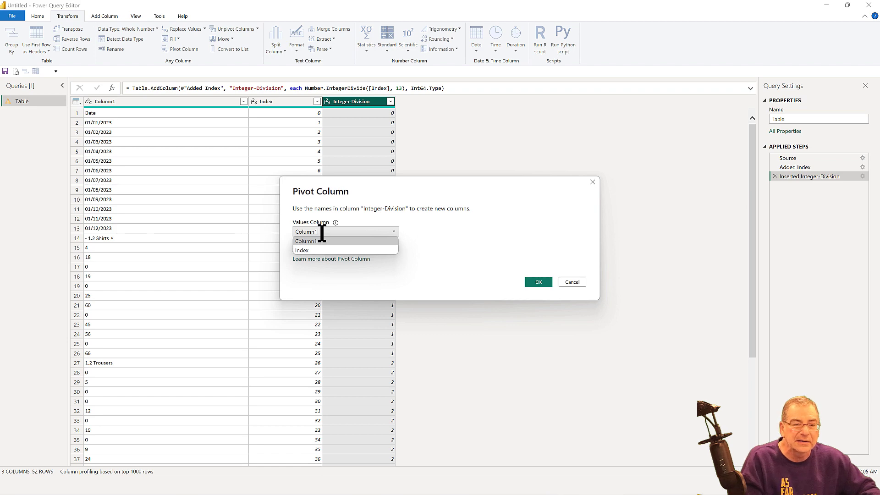
click(330, 238)
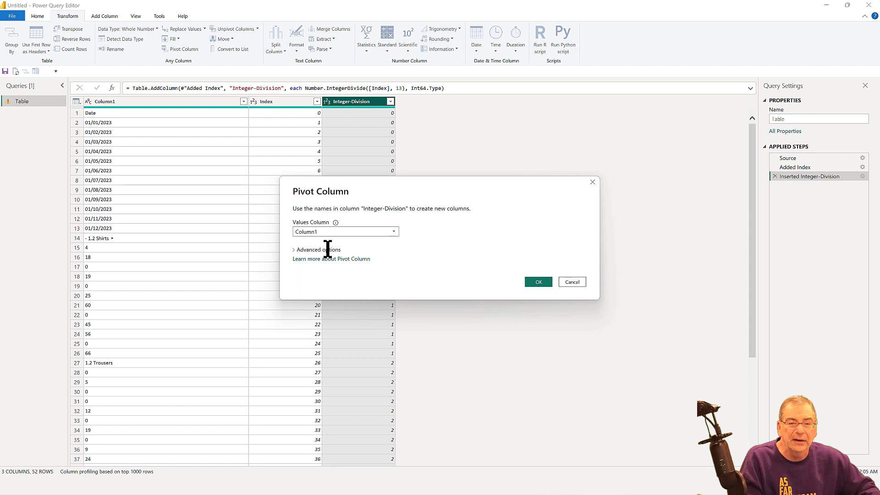
click(328, 249)
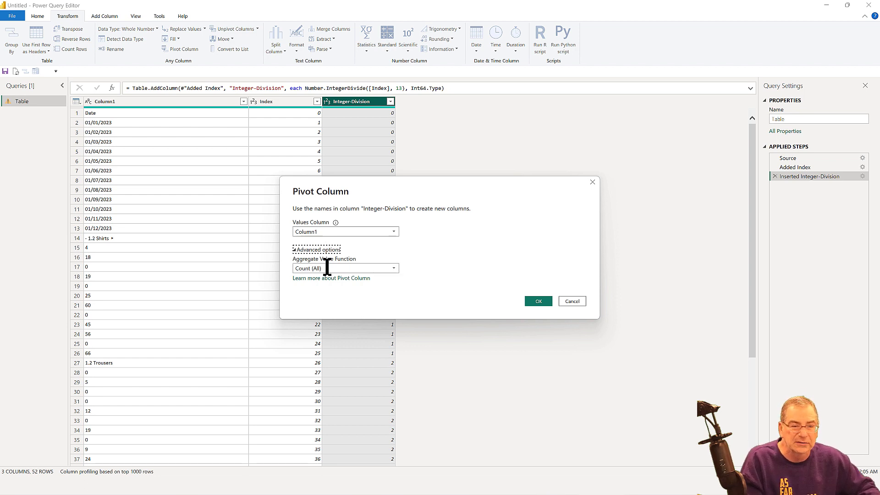
click(330, 269)
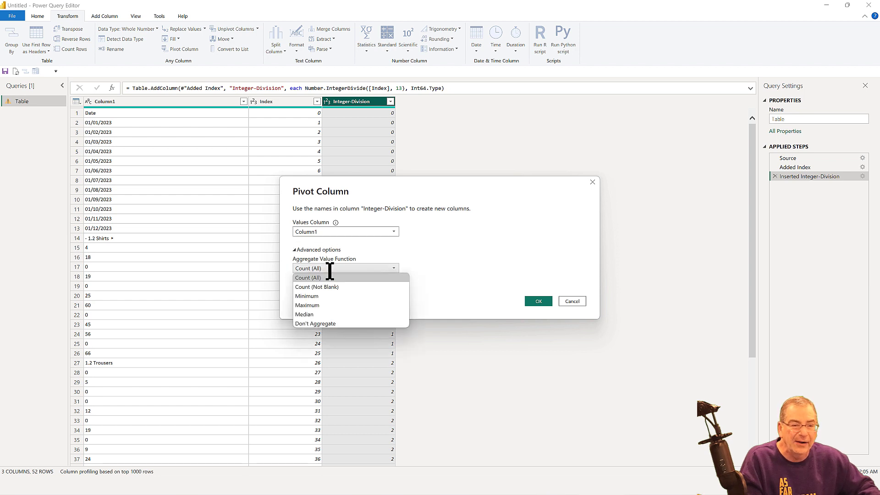
click(339, 323)
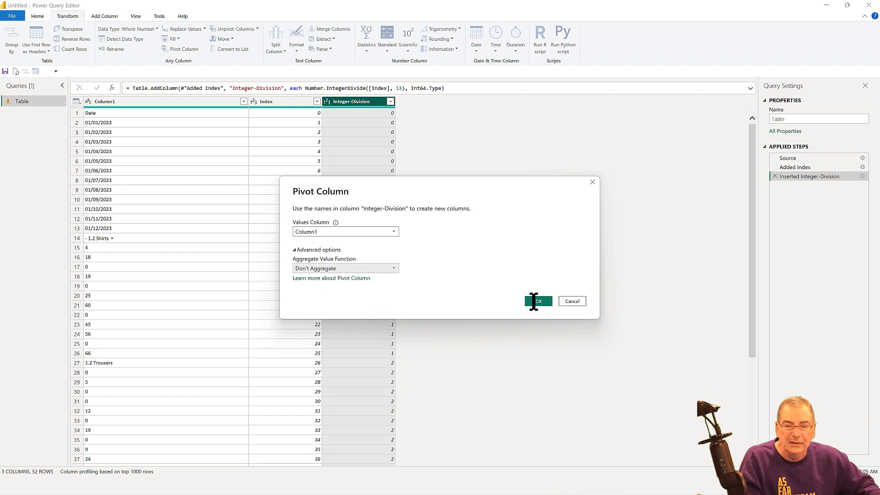
click(536, 301)
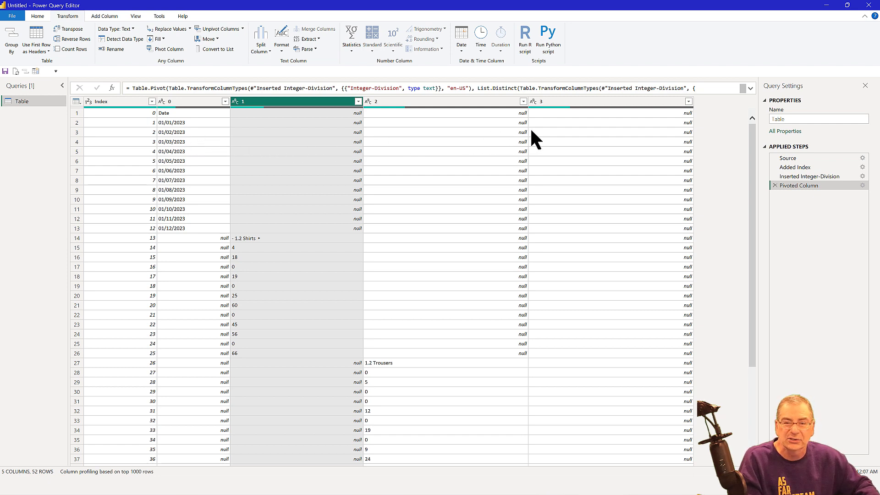
Inspect the null cells in the pivoted table, then delete the Pivoted Column step
click(577, 133)
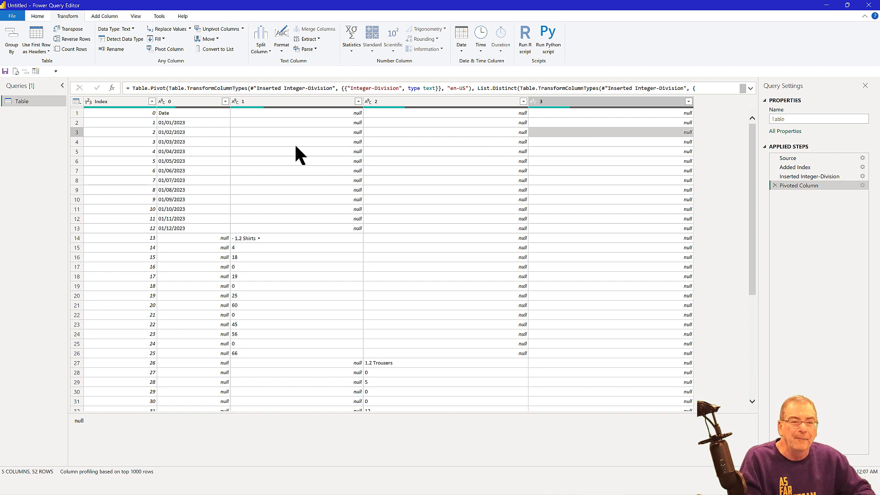
scroll(295, 147, down, 4)
scroll(295, 147, up, 4)
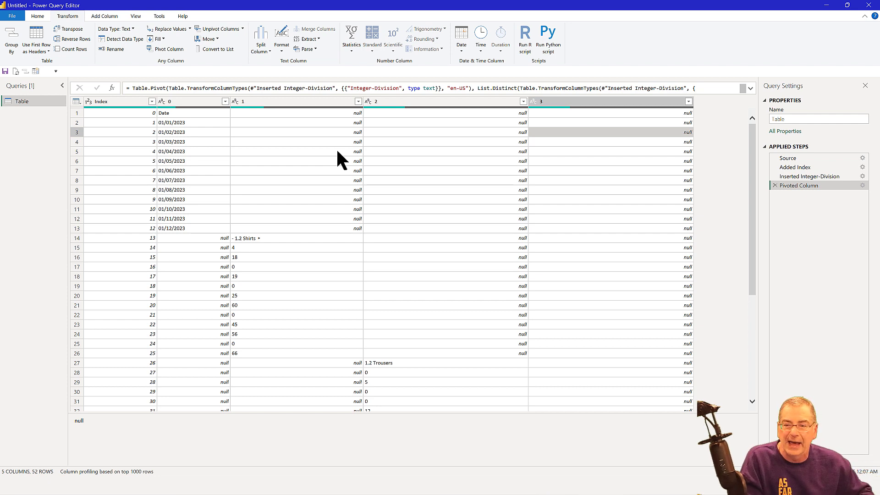
click(774, 185)
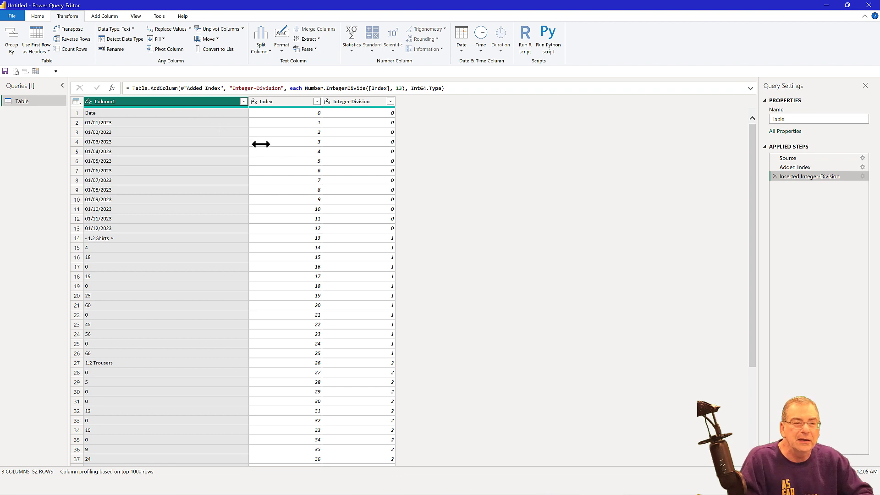
Review the 52 rows and a few Index values, then select the Index column
scroll(268, 156, down, 5)
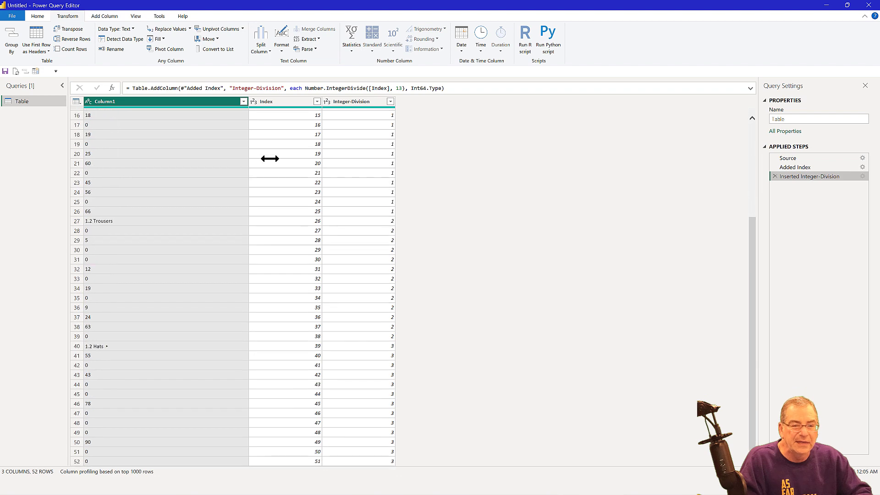
scroll(269, 158, up, 5)
scroll(269, 158, down, 5)
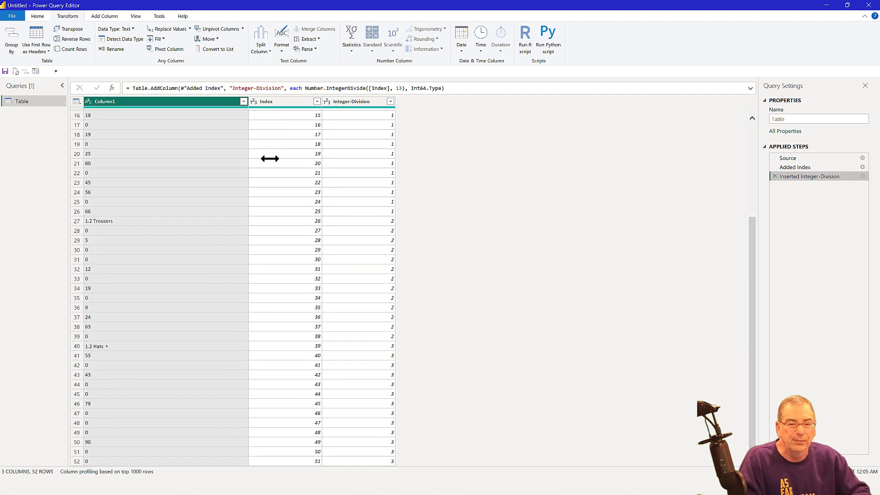
scroll(270, 158, up, 5)
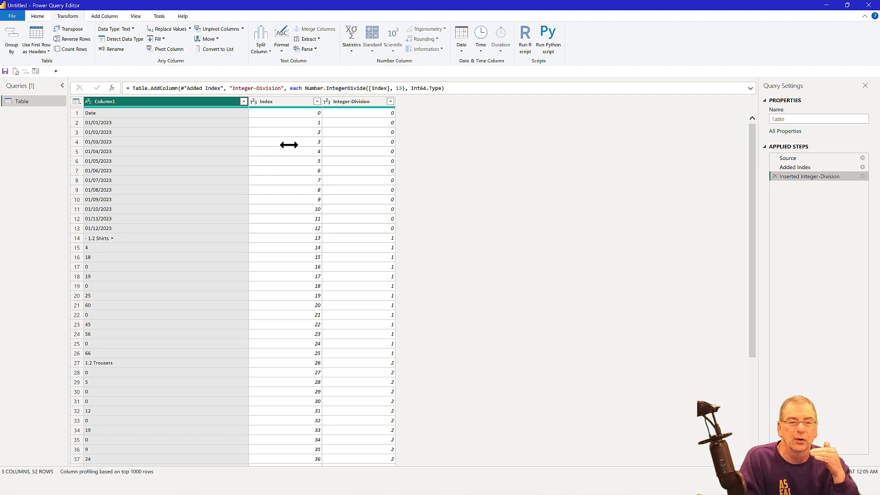
scroll(289, 145, down, 5)
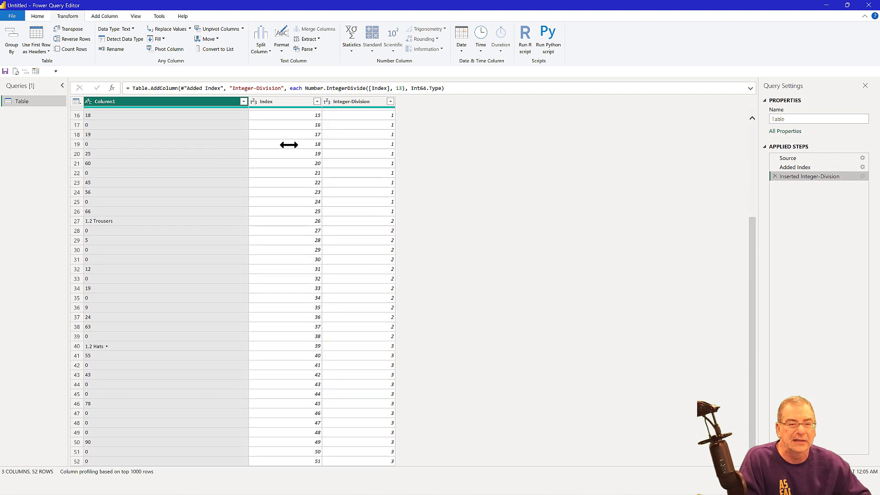
scroll(288, 145, up, 5)
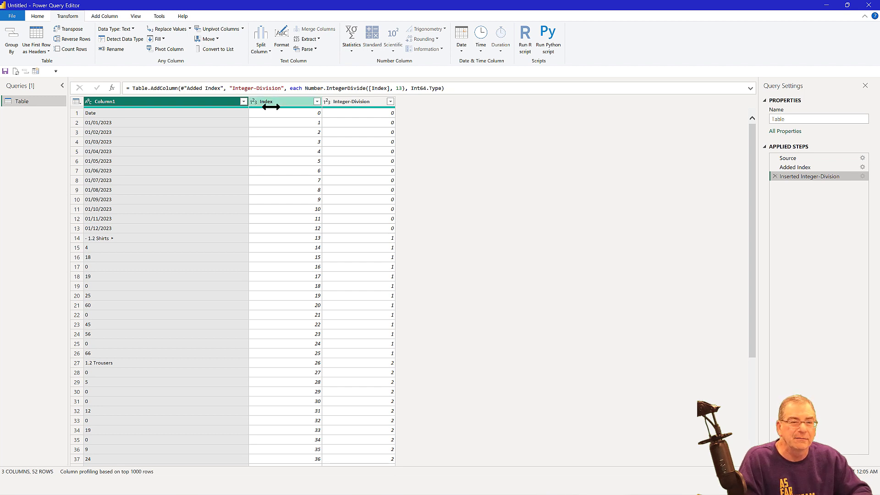
click(275, 142)
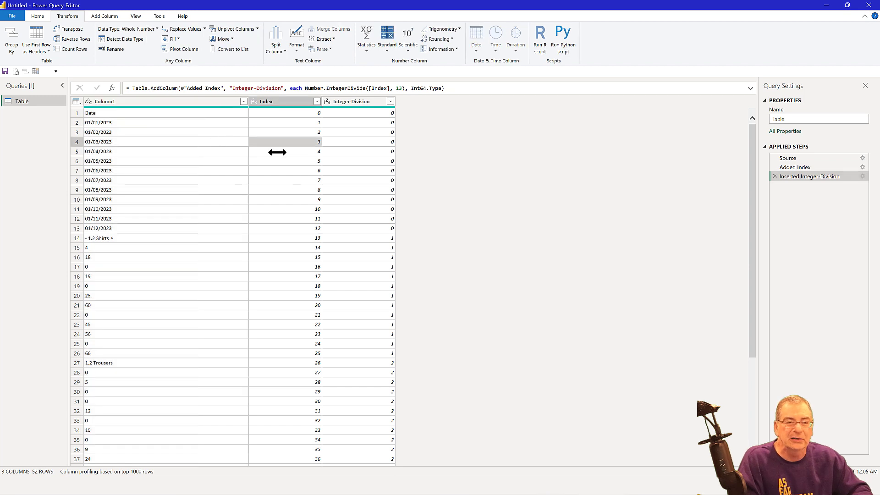
click(280, 122)
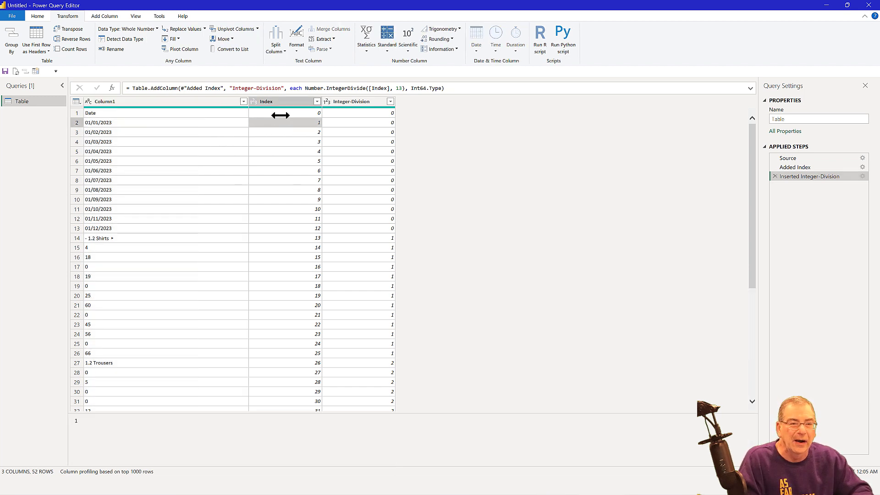
click(280, 114)
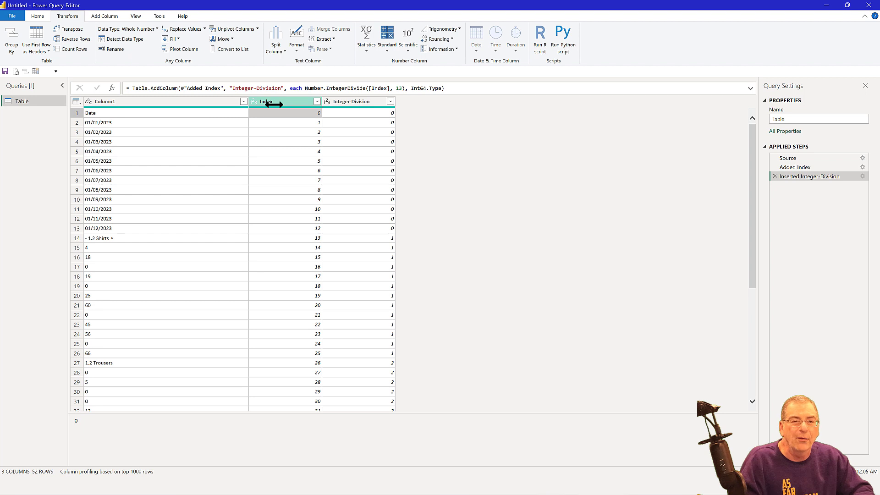
mouse_move(274, 104)
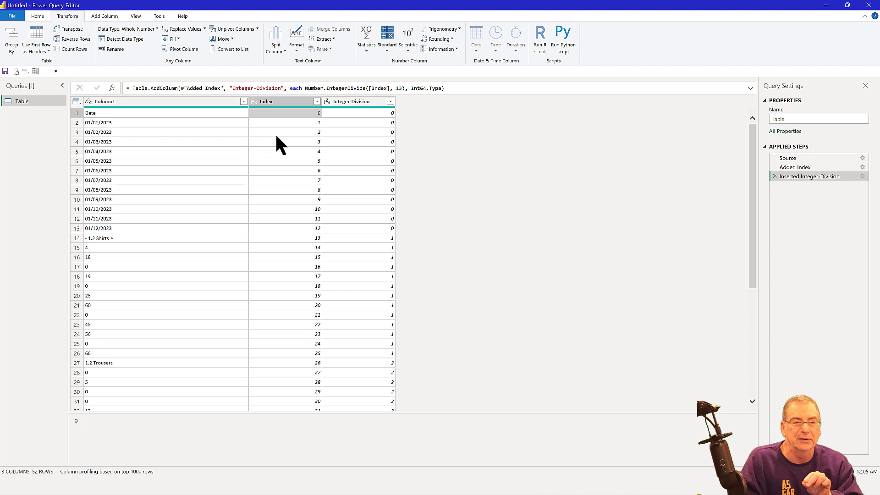
click(272, 101)
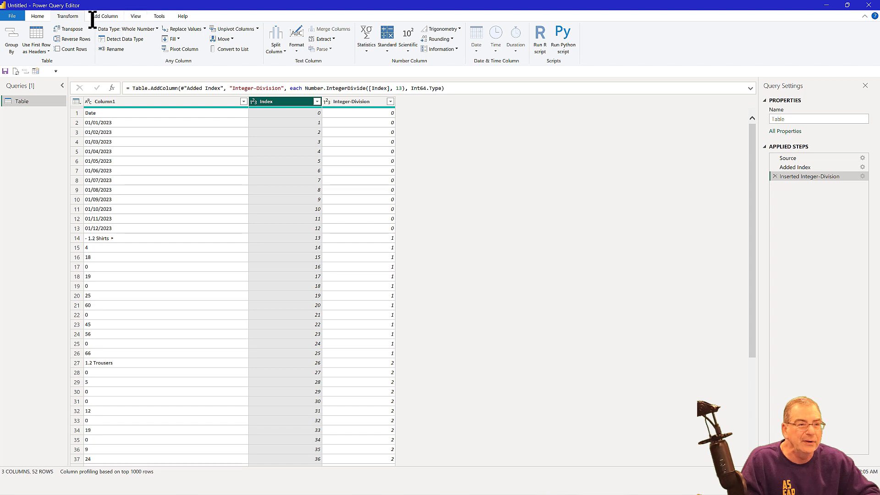
Replace Index with Index modulo 13 so each group counts 0–12
click(387, 50)
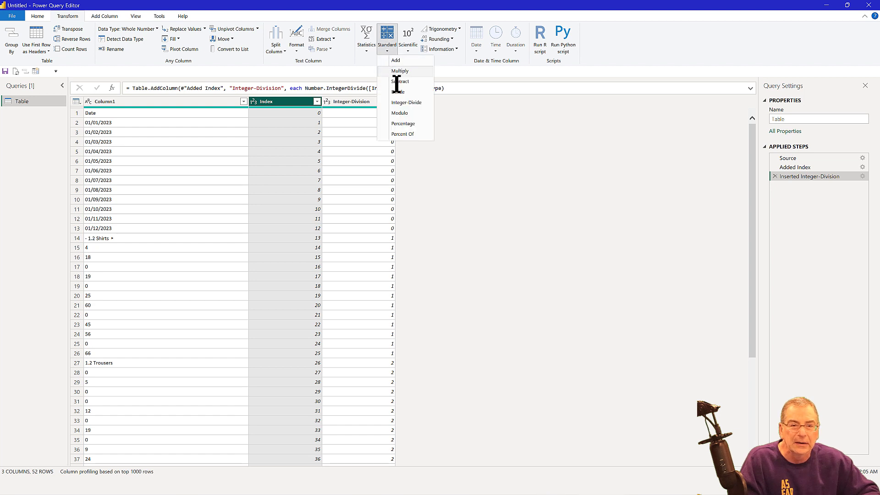
click(414, 113)
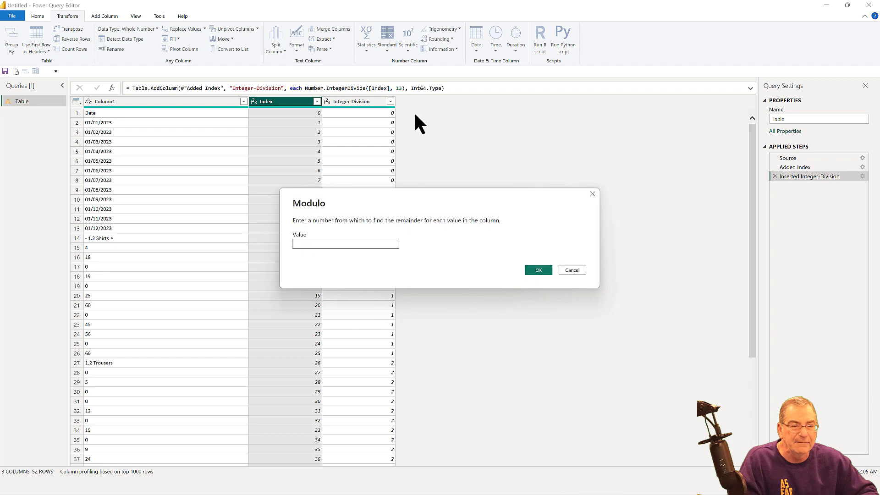
text(13)
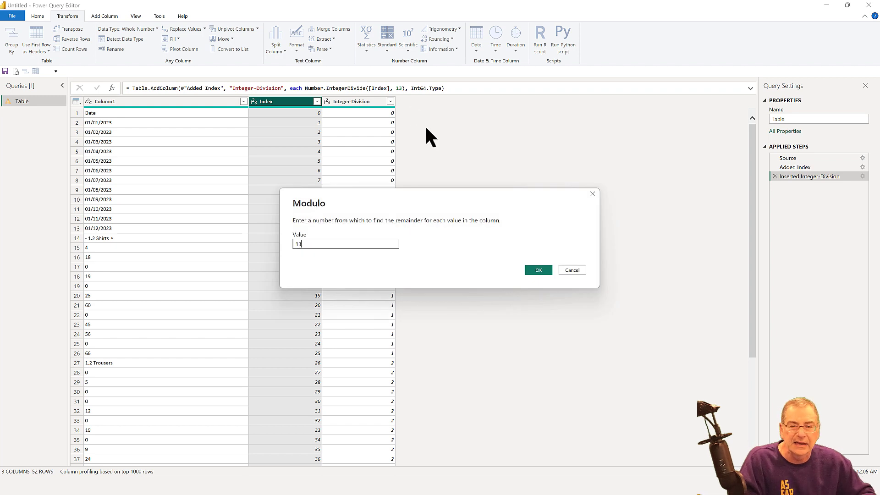
click(539, 269)
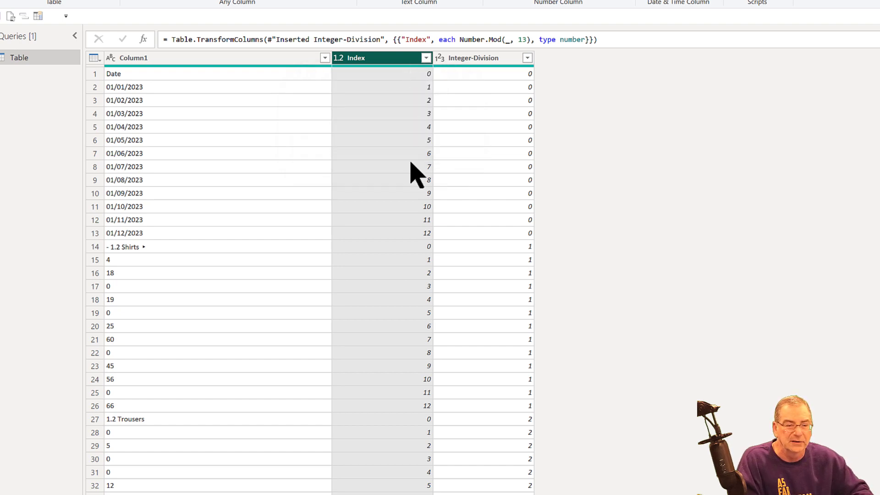
scroll(409, 468, down, 4)
scroll(409, 468, up, 4)
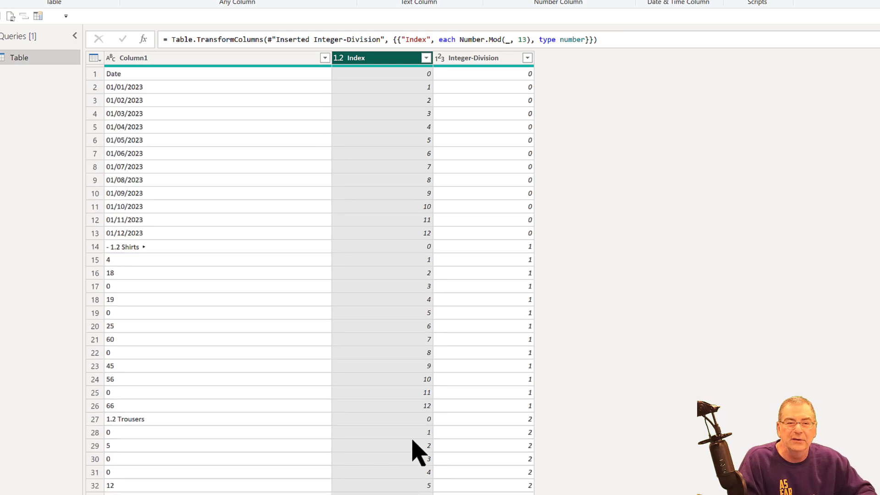
click(419, 76)
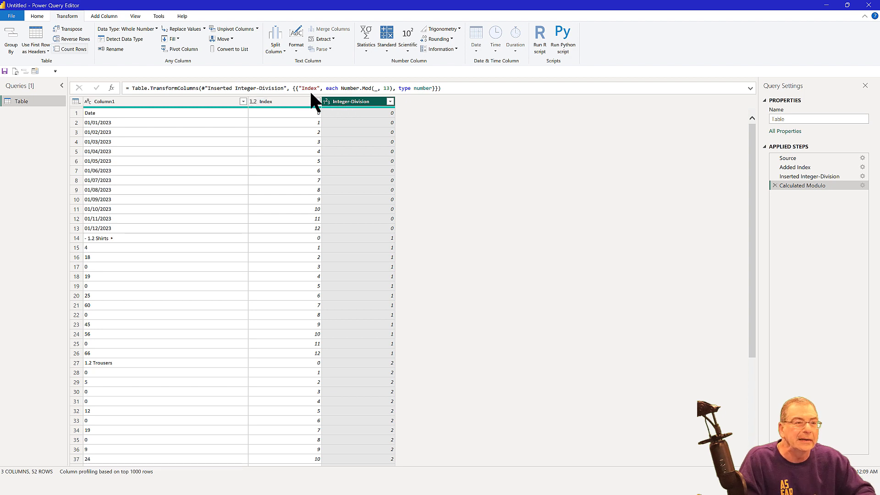
Pivot Integer-Division with Column1 values and Don't Aggregate, giving 13 rows with columns 0–3
click(37, 18)
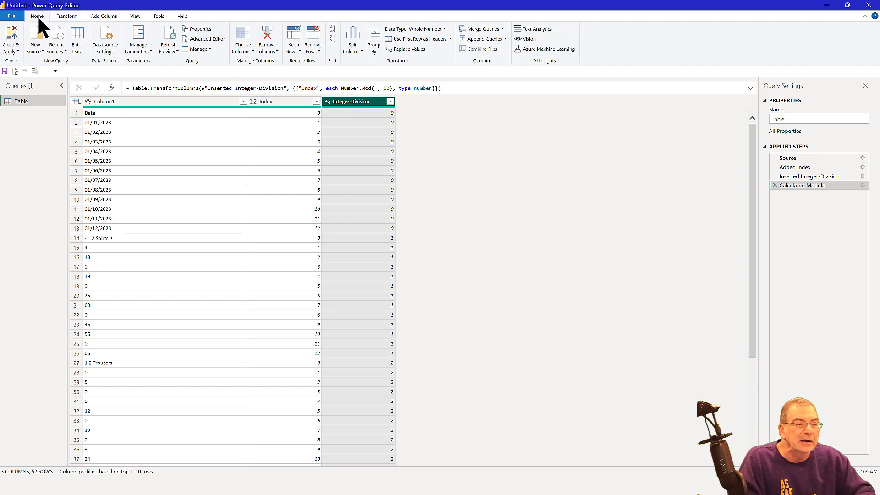
click(64, 17)
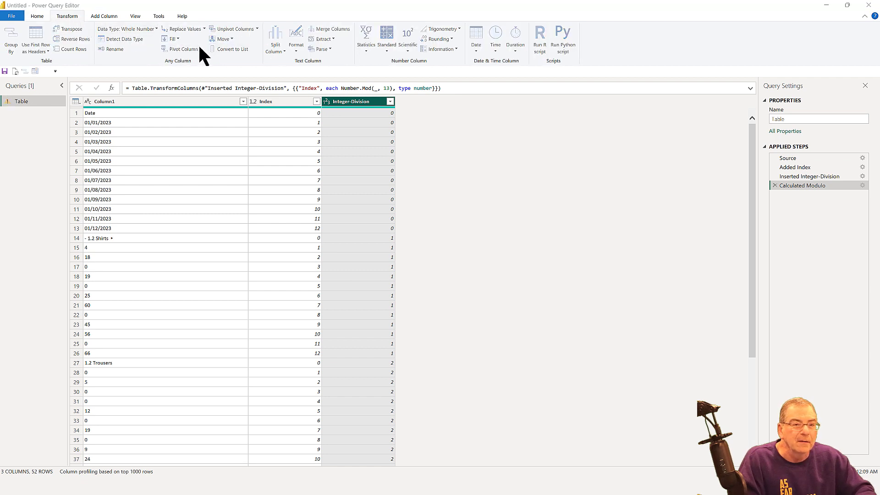
click(199, 47)
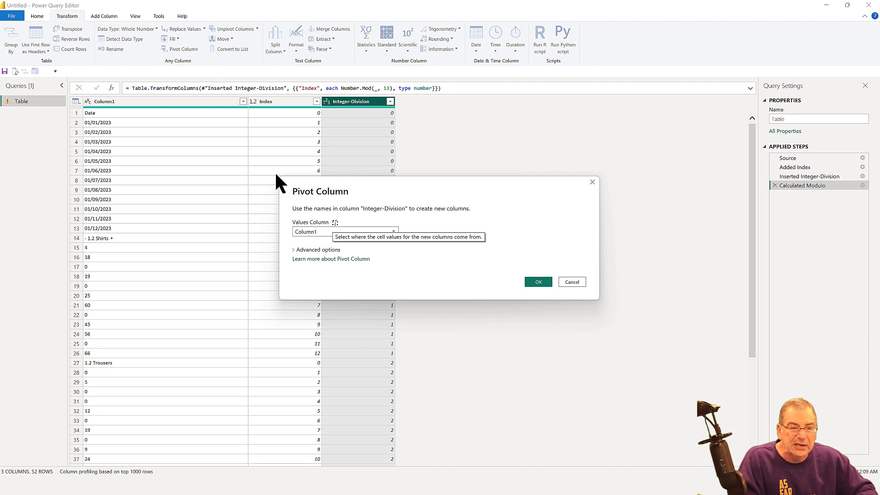
click(314, 232)
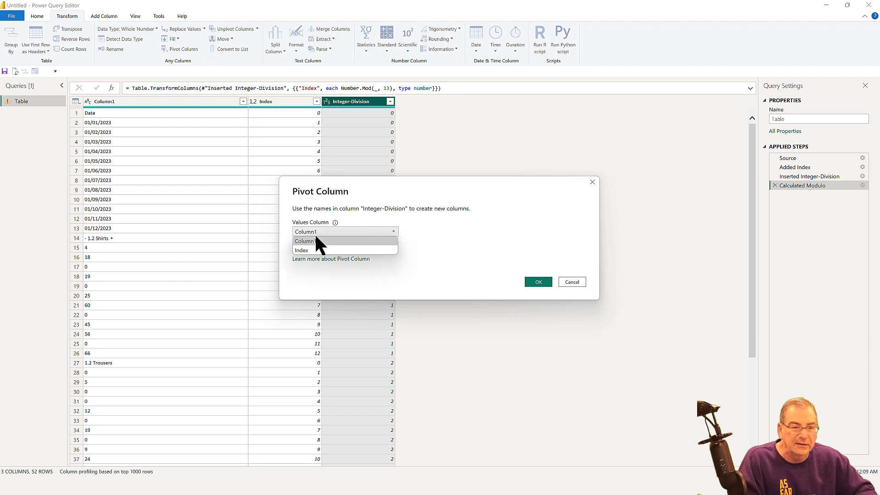
click(316, 238)
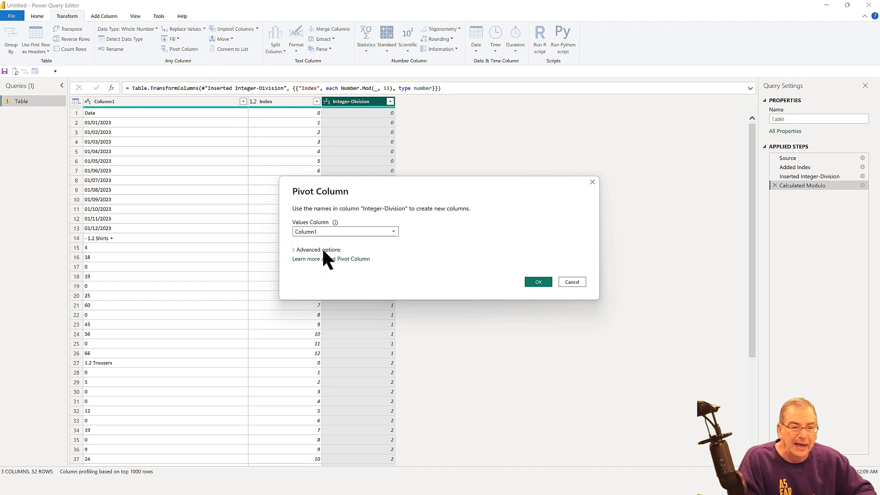
click(324, 251)
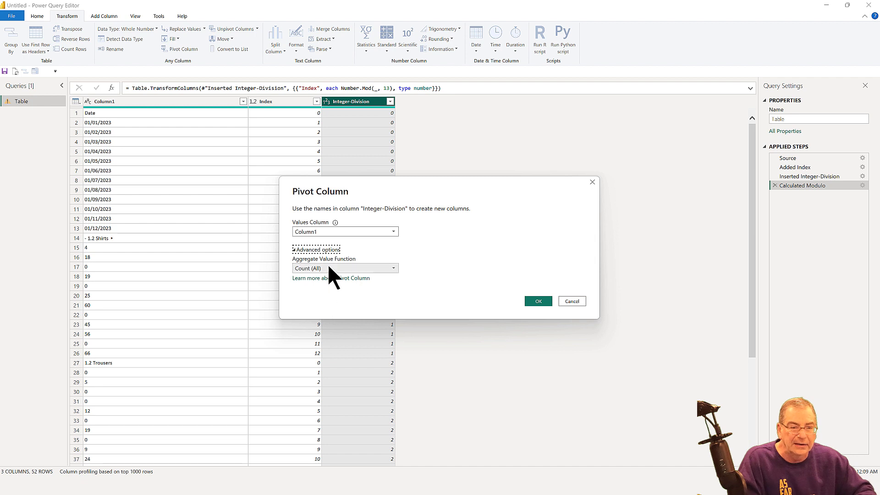
click(328, 268)
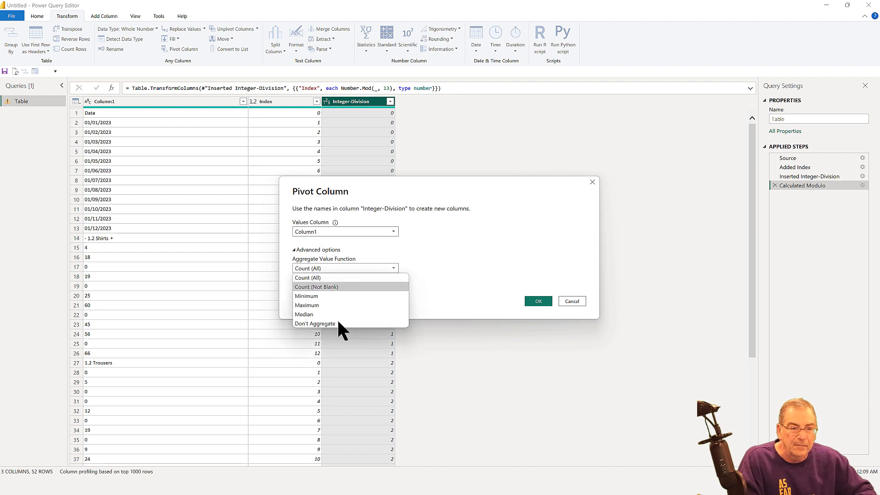
click(338, 323)
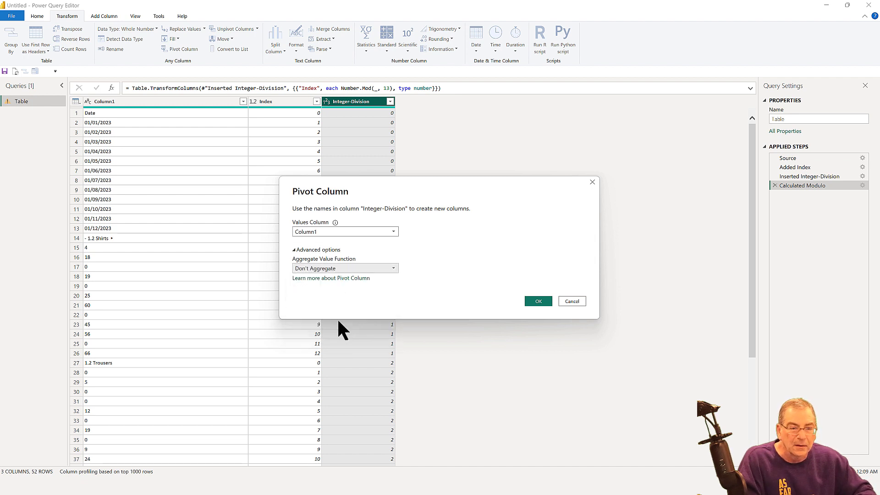
click(539, 301)
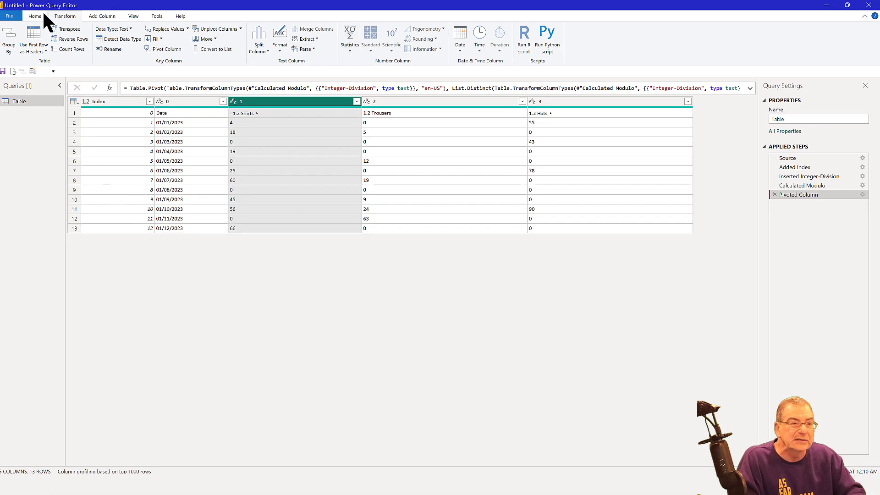
Promote the first row so Date, Shirts, Trousers and Hats become headers over 12 rows
click(42, 15)
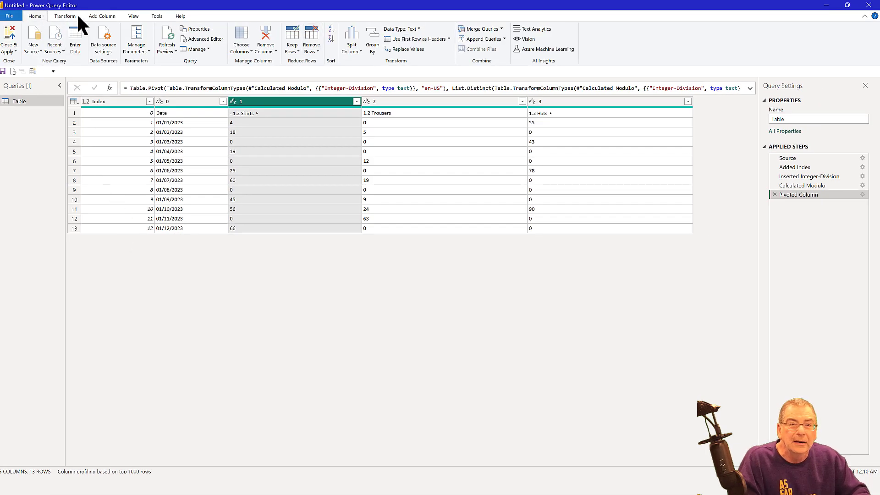
click(427, 35)
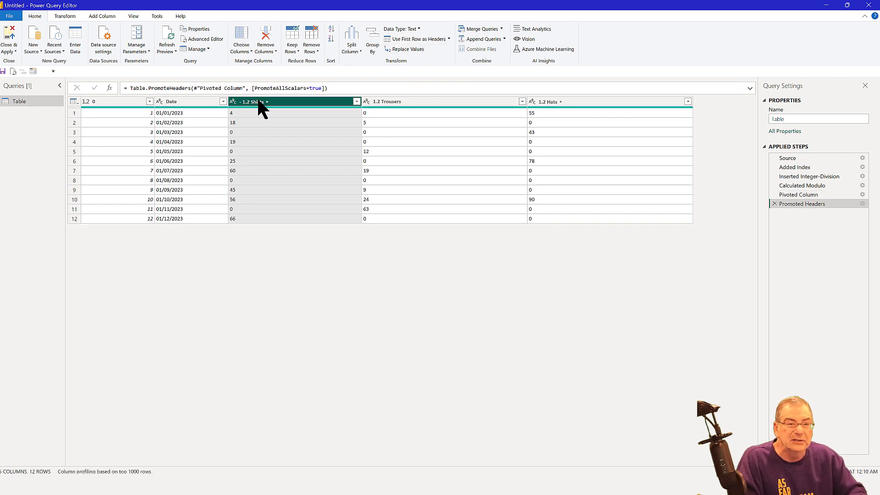
Rename the '1.2 Shirts' and '1.2 Trousers' columns to Shirts and Trousers
double_click(261, 101)
click(264, 102)
key(Delete)
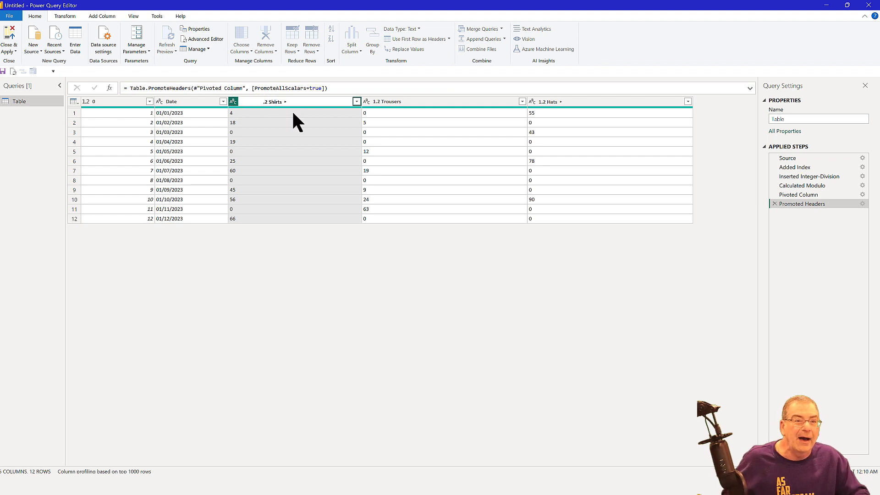
key(Delete)
key(Return)
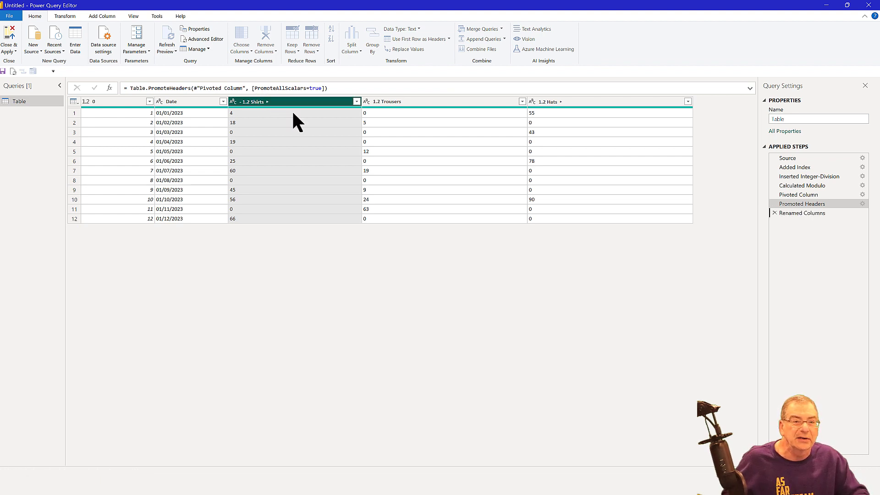
click(380, 102)
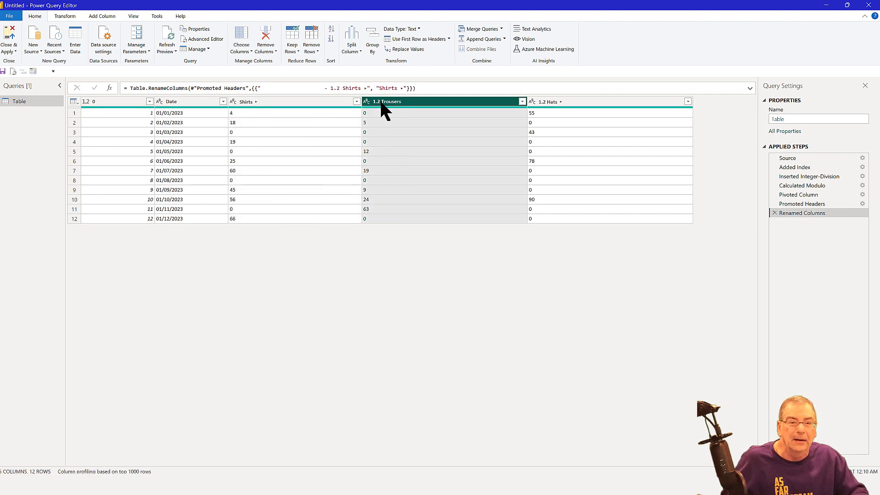
double_click(381, 102)
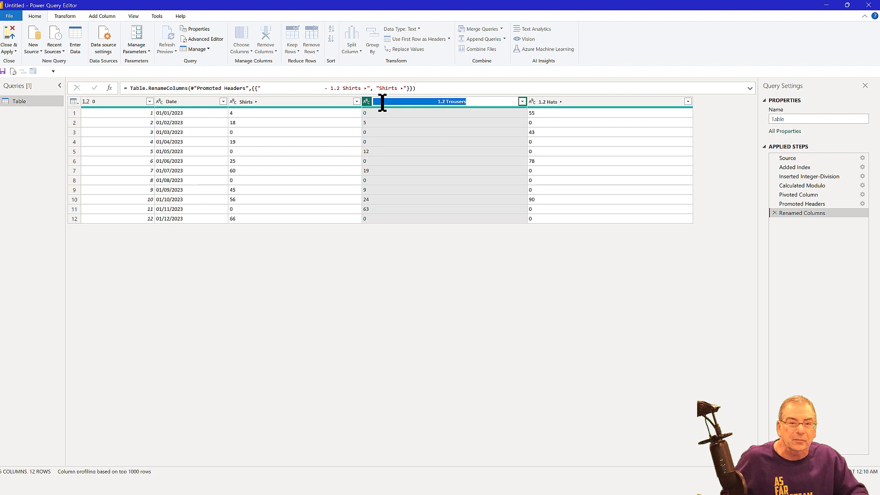
click(383, 102)
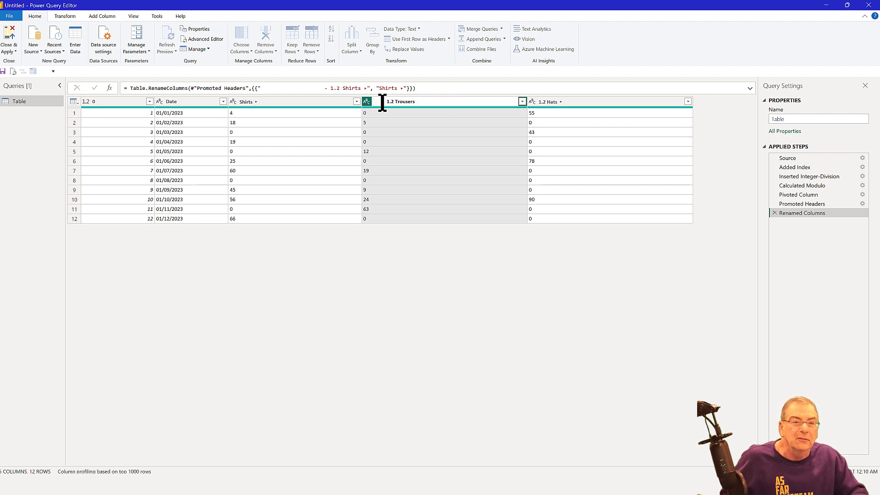
key(Delete)
key(Delete)
key(Delete)
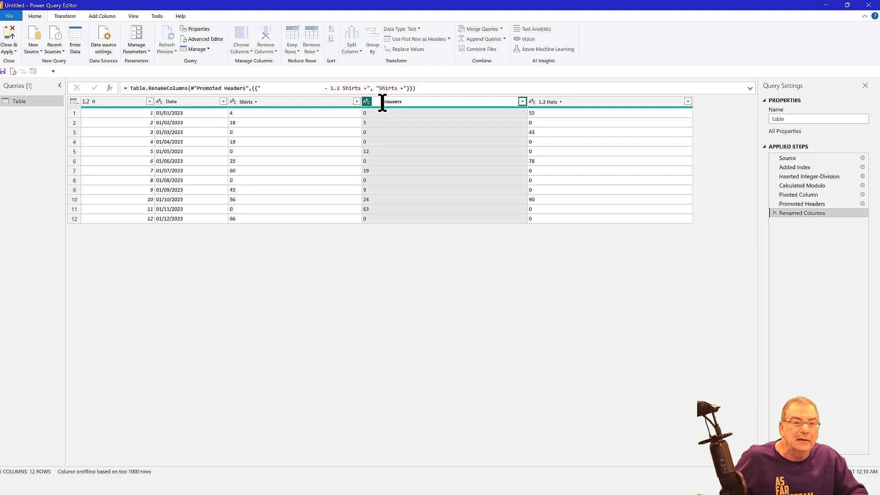
key(Return)
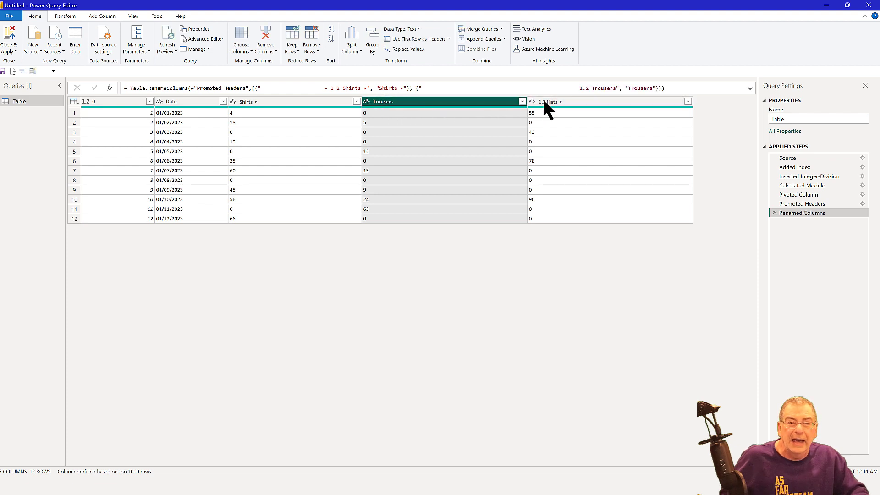
Rename '1.2 Hats' to Hats and delete the numeric 0 column
click(598, 102)
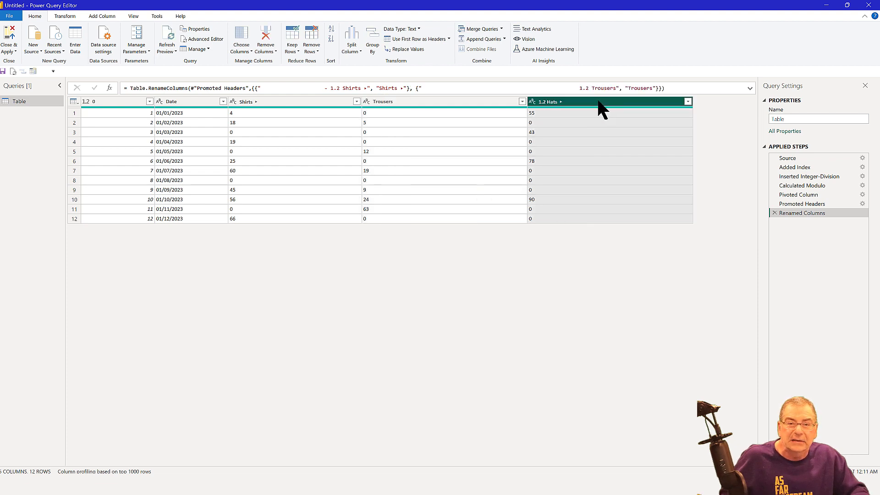
double_click(596, 101)
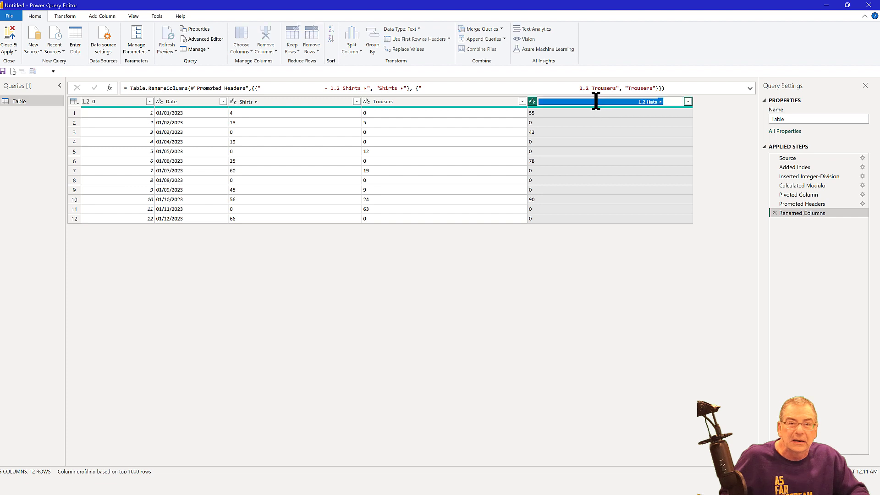
key(Home)
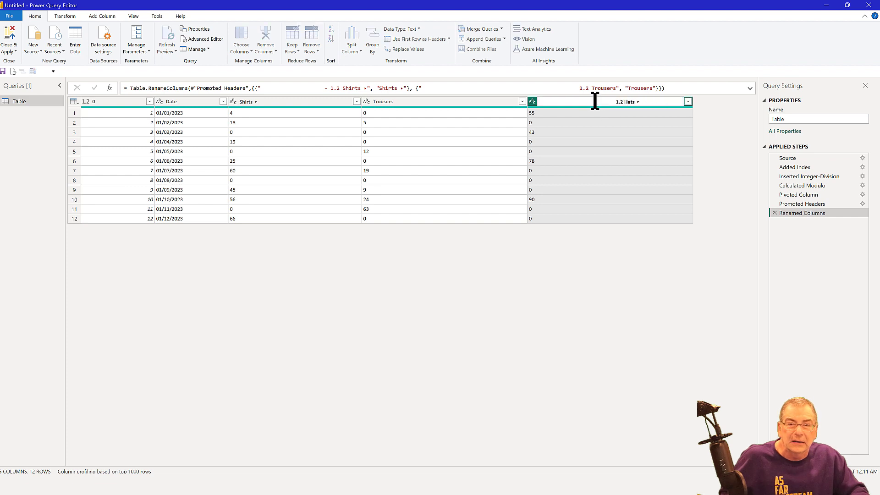
key(Delete)
key(Delete)
key(Delete)
key(Delete)
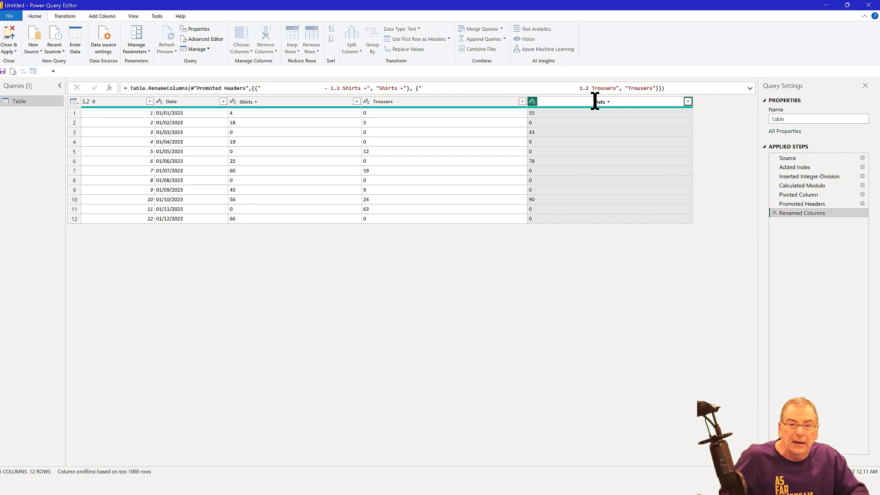
key(Return)
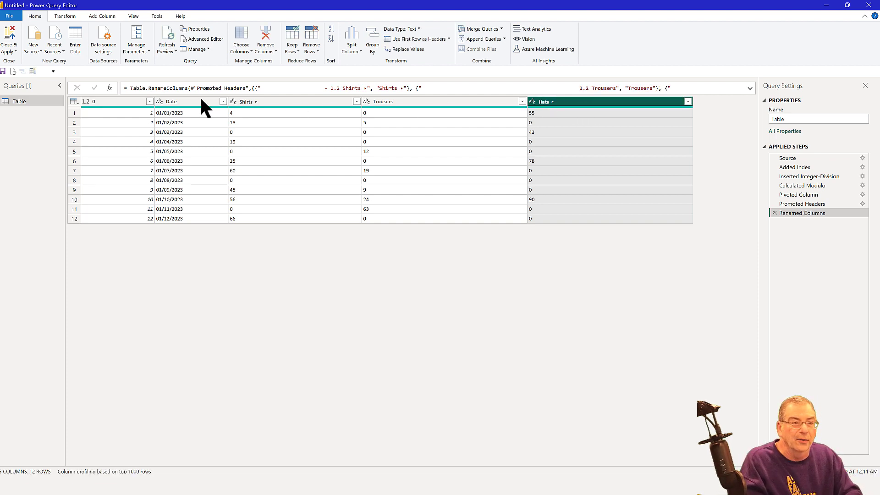
click(112, 98)
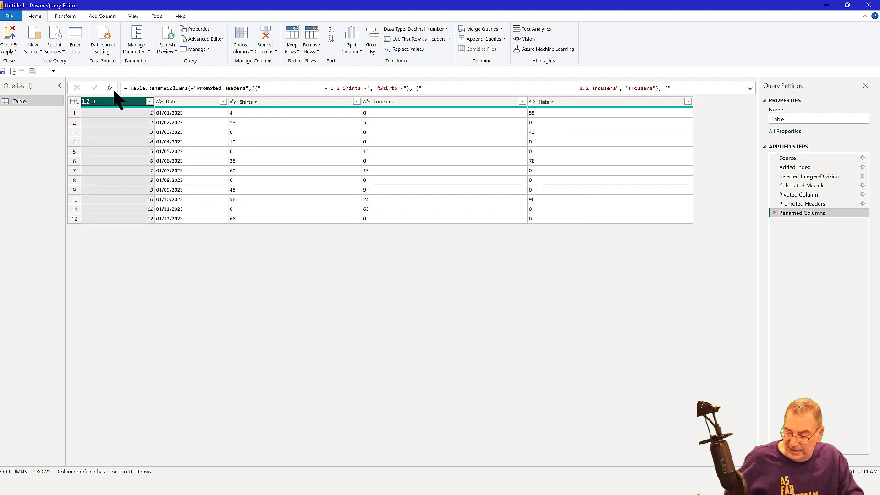
key(Delete)
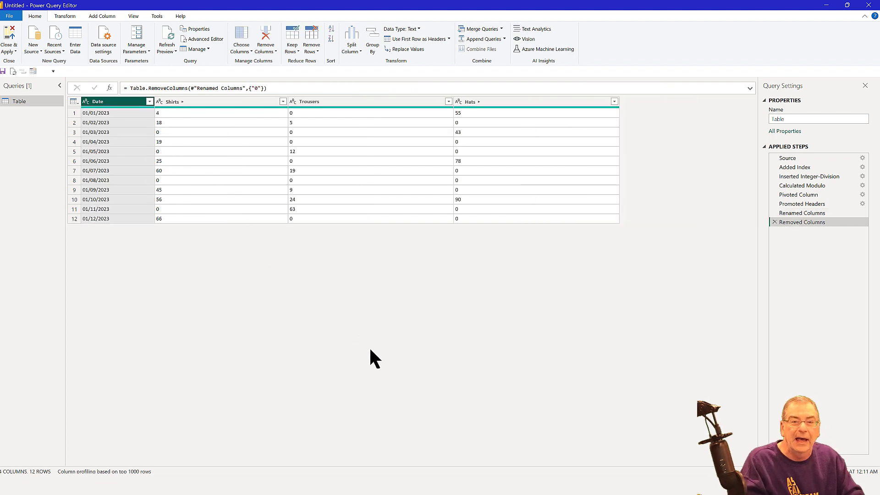